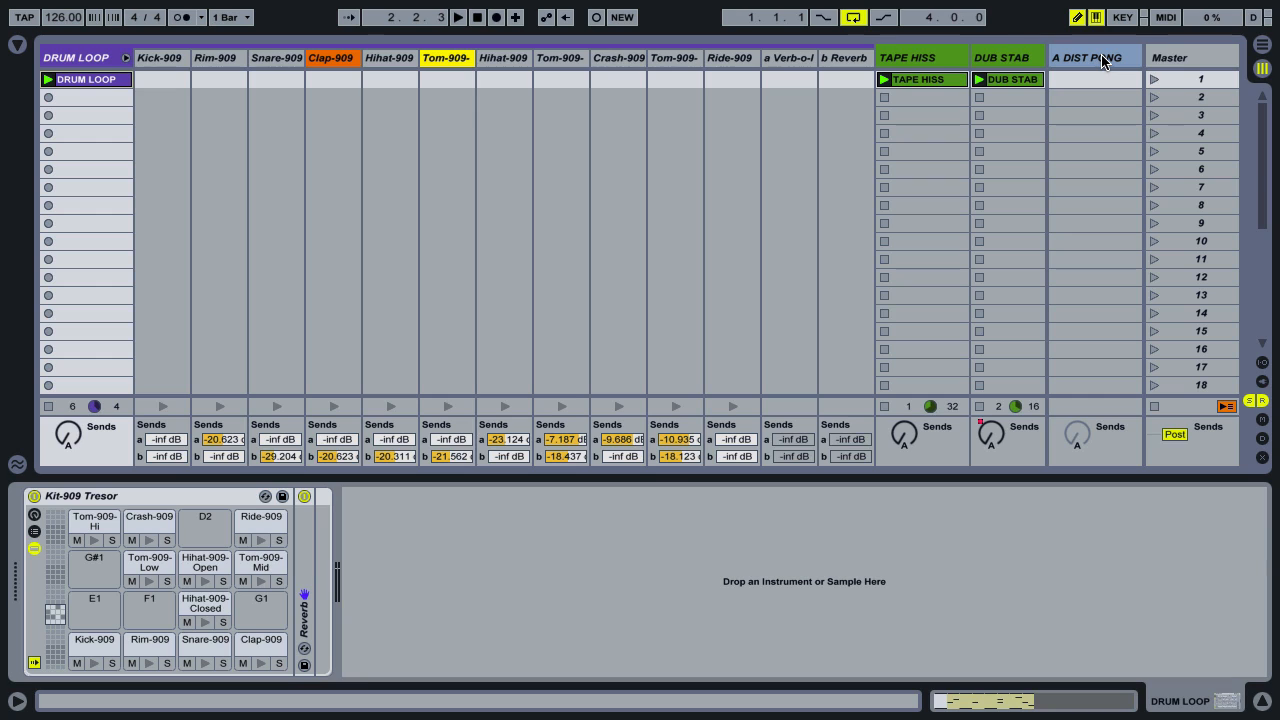
# Step: Play the first scene, examining the DUB STAB clip's send envelope and the effects on the A DIST PONG return track
pyautogui.click(1155, 80)
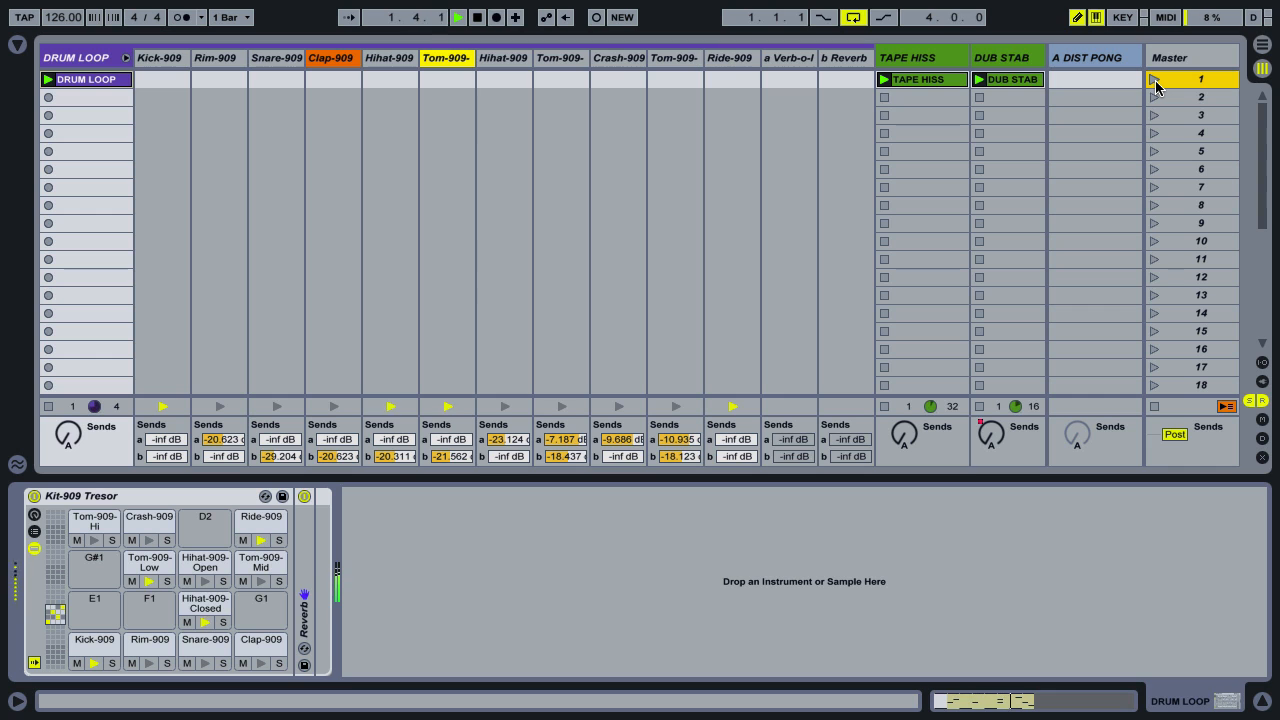
pyautogui.click(1027, 80)
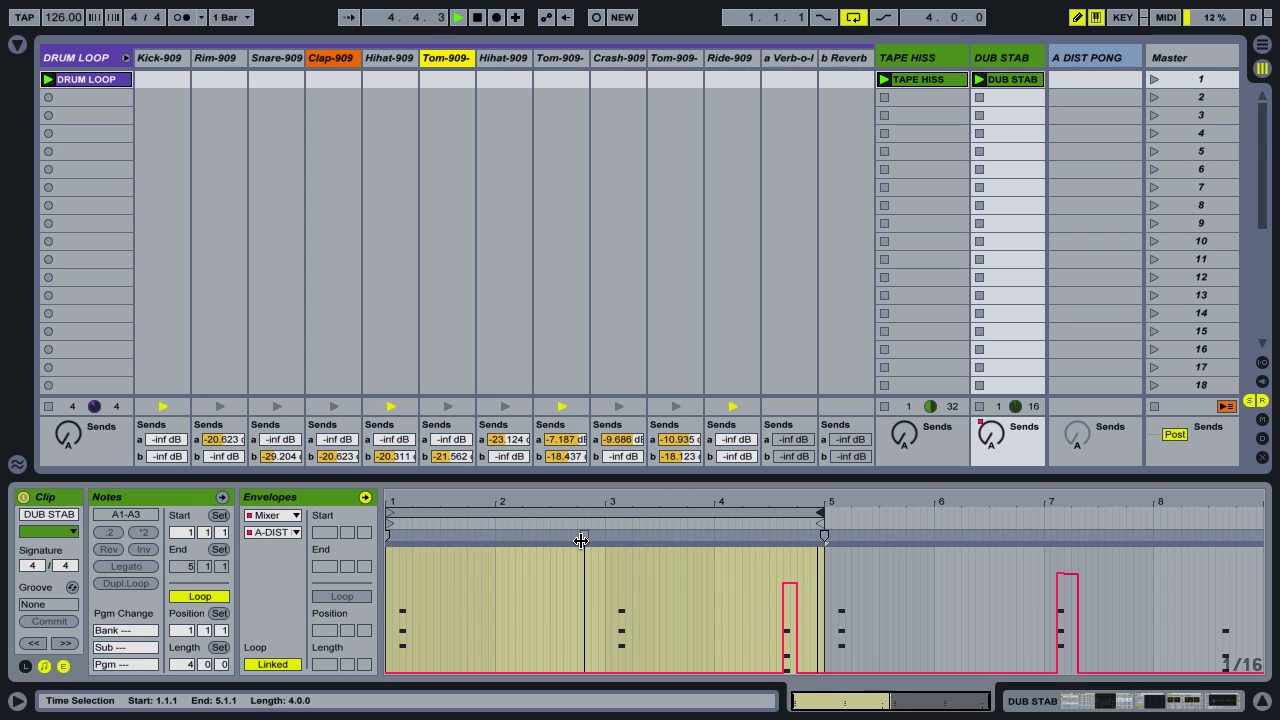
pyautogui.hotkey('ctrl', 'b')
pyautogui.press('space')
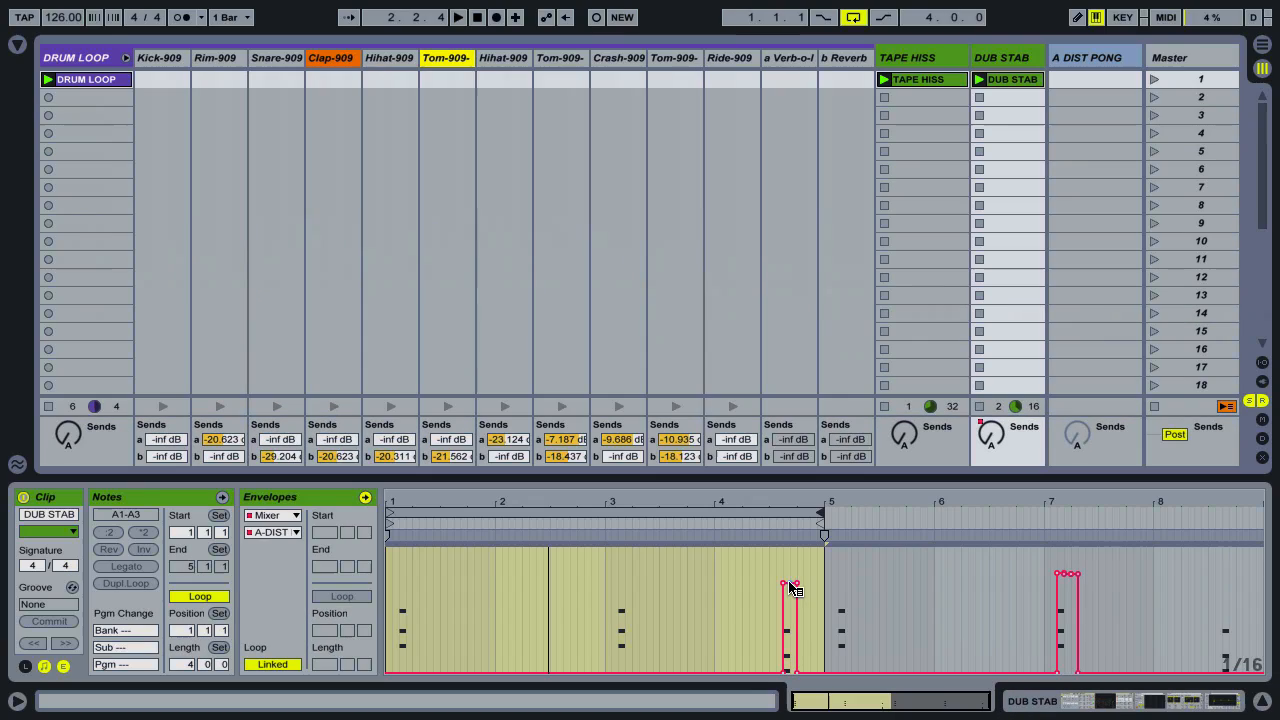
pyautogui.click(1119, 60)
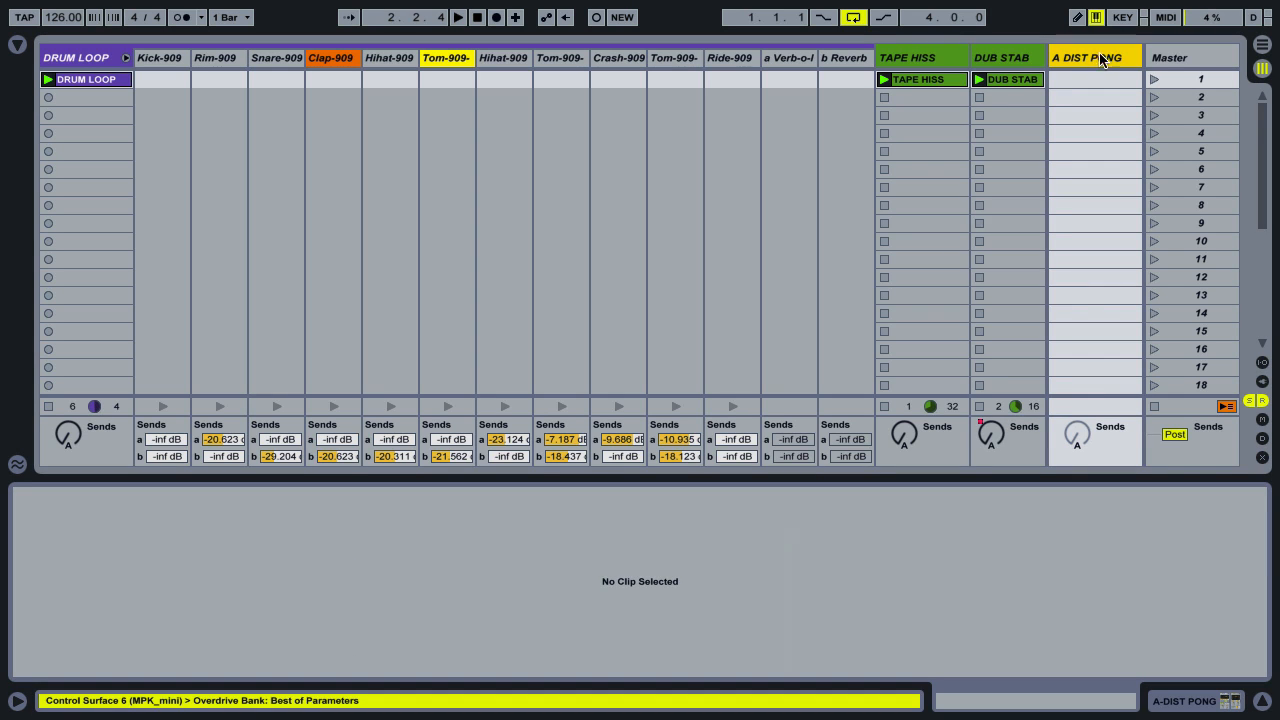
pyautogui.click(1094, 60)
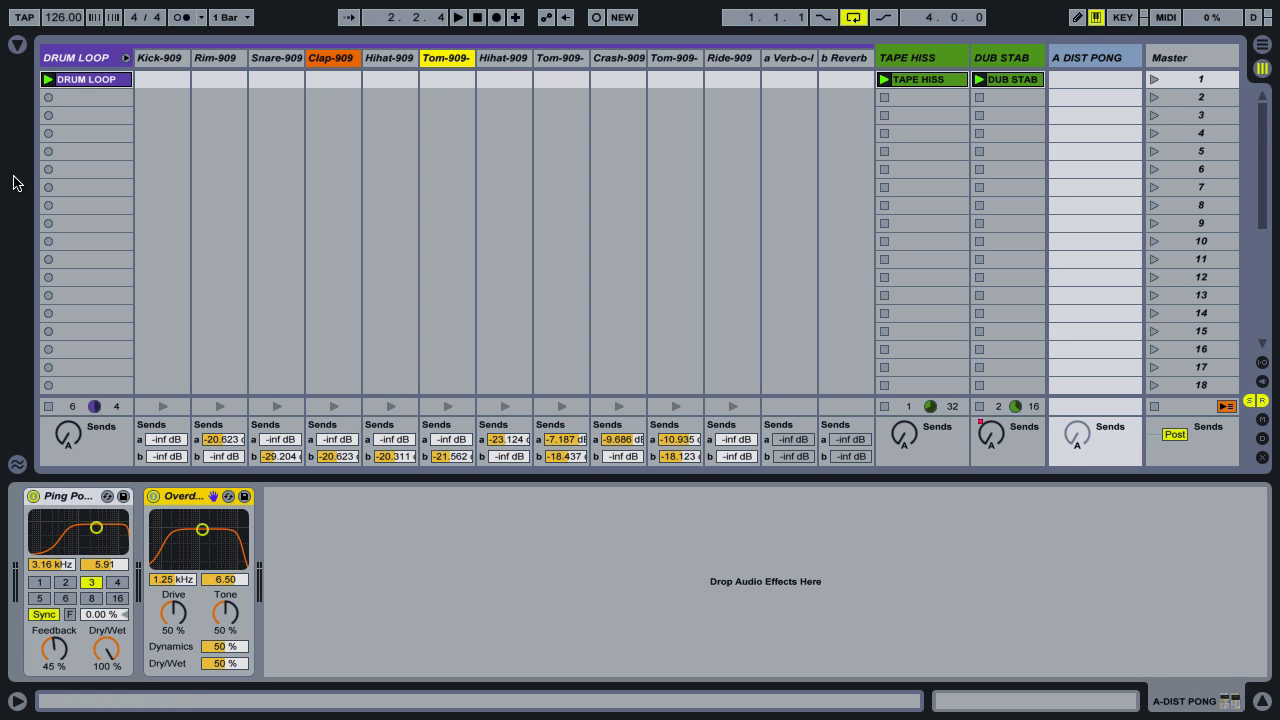
# Step: Show the chain list of the DRUM LOOP track's Kit-909 Tresor rack, including its return chains and input/output routing
pyautogui.click(73, 62)
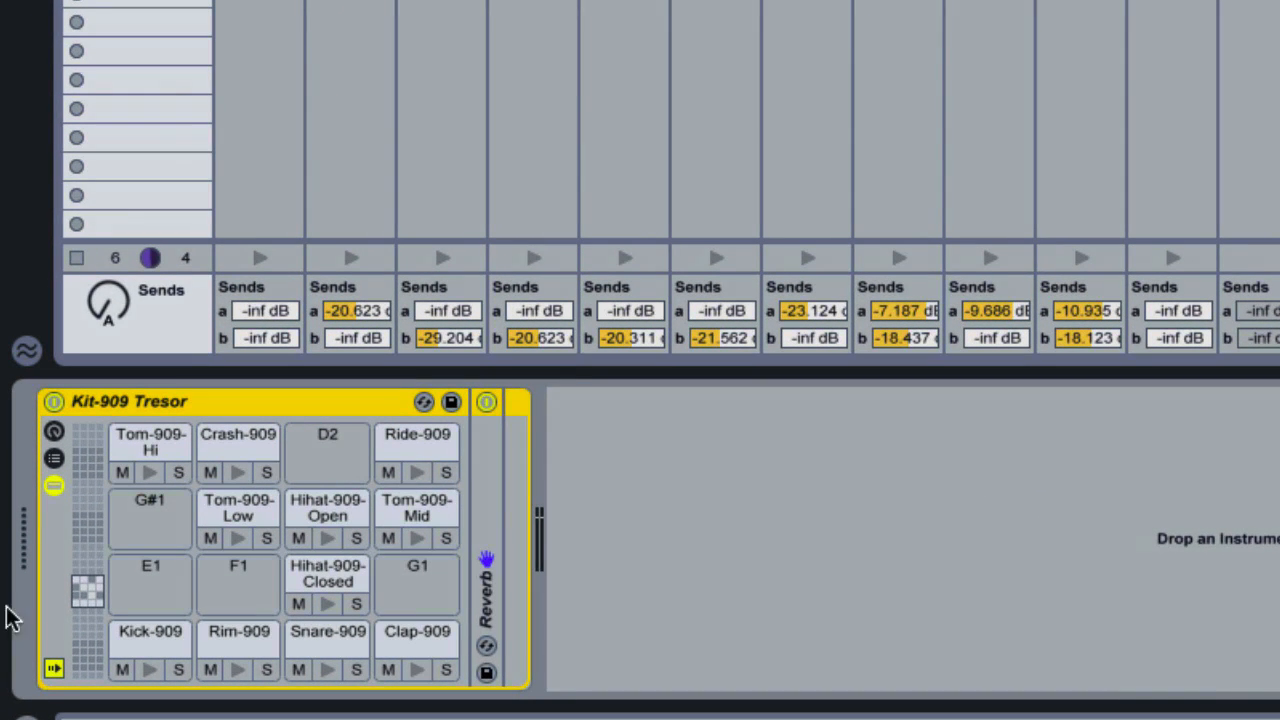
pyautogui.click(55, 459)
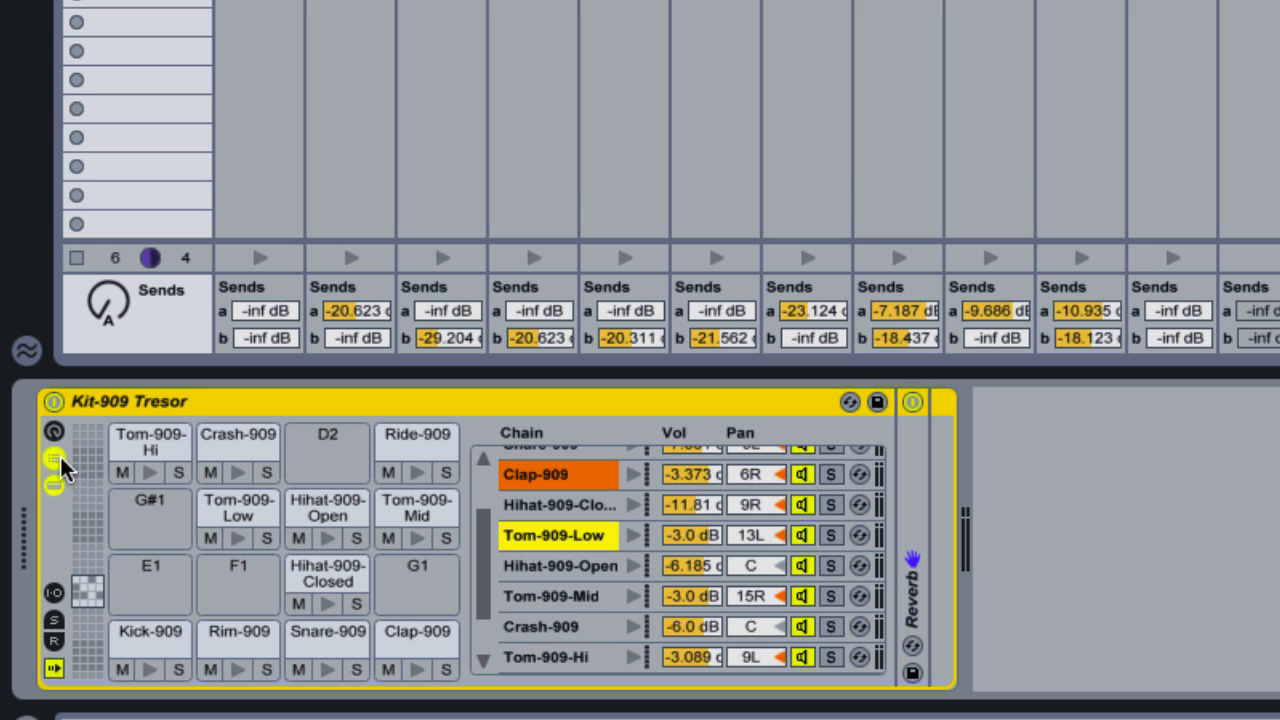
pyautogui.click(51, 646)
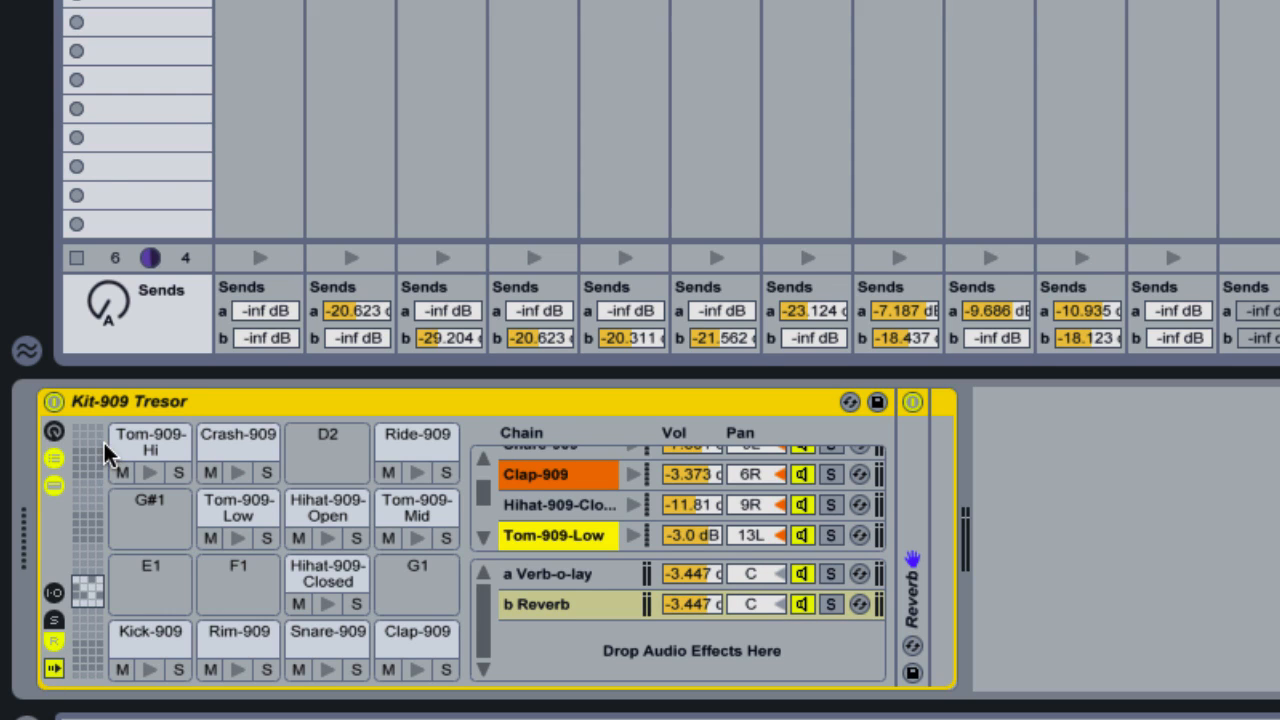
pyautogui.click(569, 577)
pyautogui.click(580, 594)
pyautogui.click(583, 574)
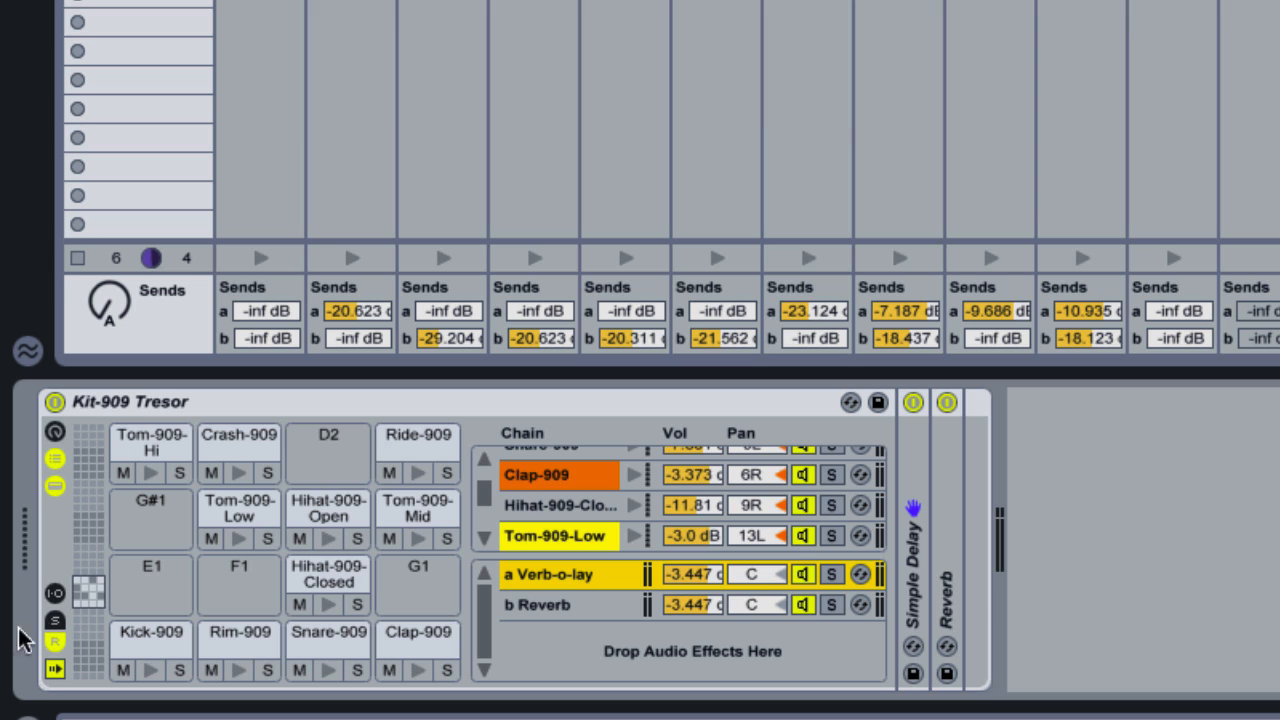
pyautogui.click(55, 593)
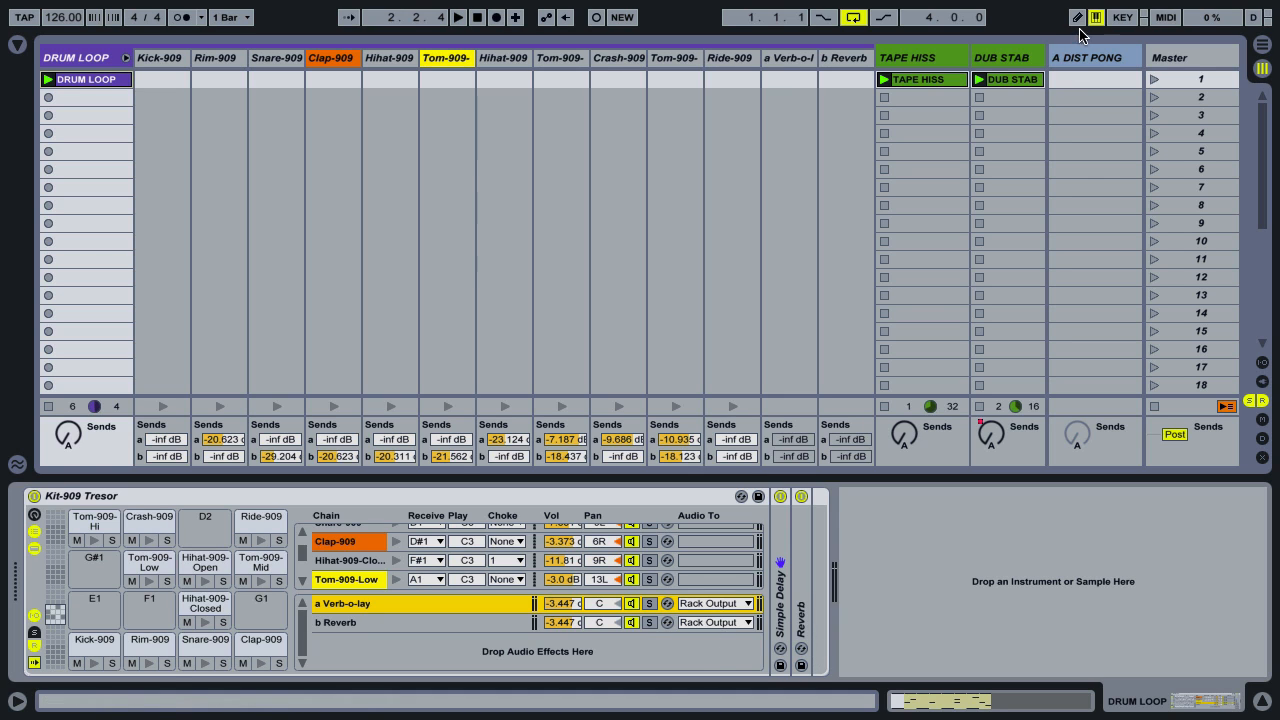
# Step: Add a return chain named Dist Pong to the Kit-909 Tresor rack and route its audio to A-DIST PONG | Track In
pyautogui.click(1085, 60)
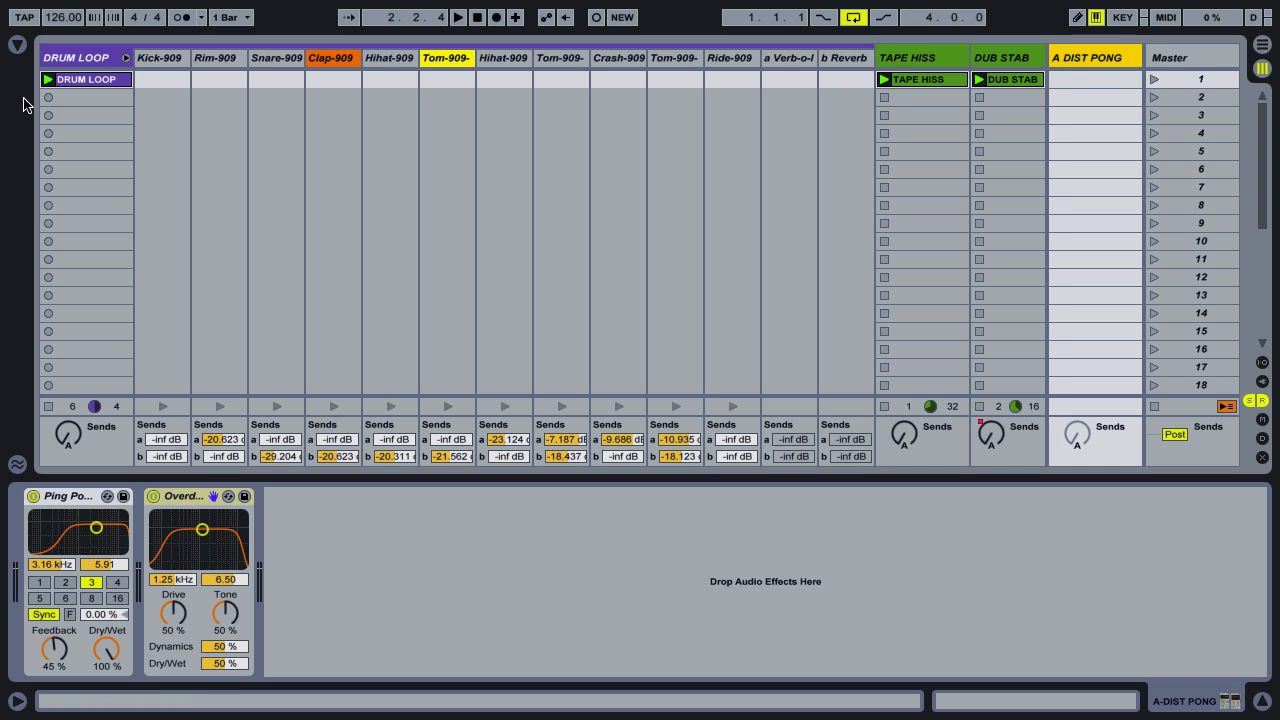
pyautogui.click(100, 63)
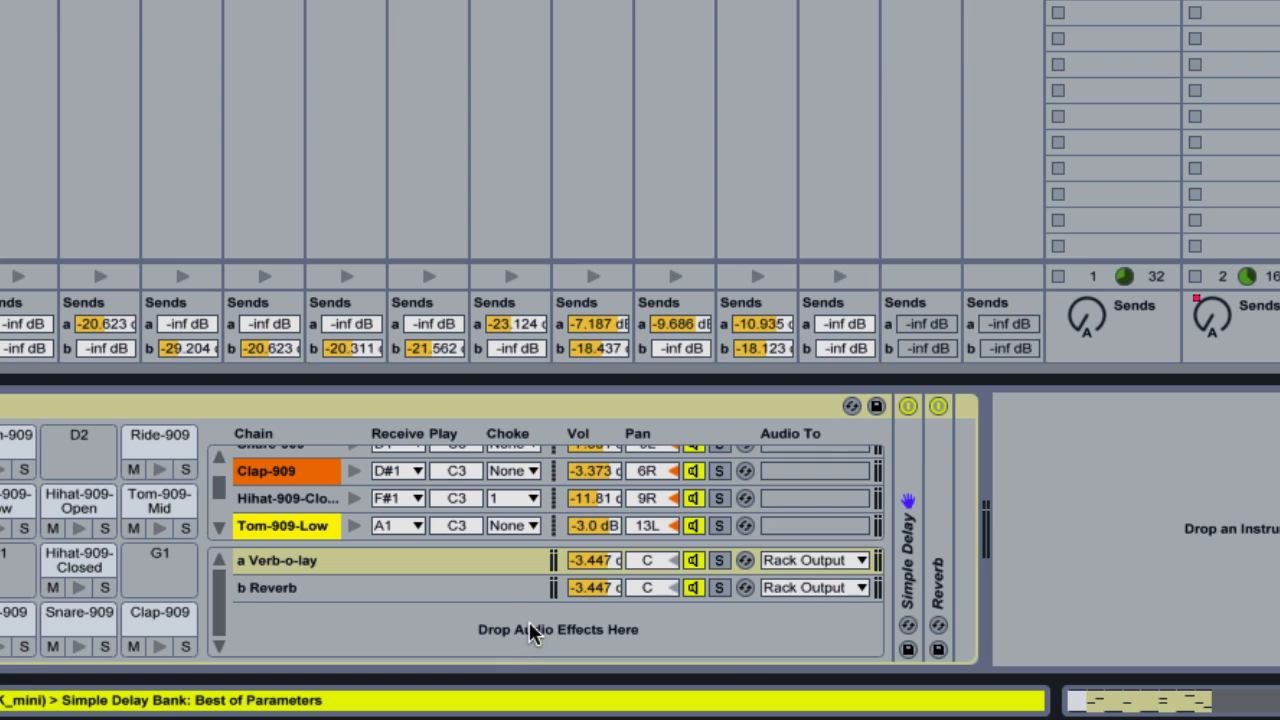
pyautogui.rightClick(520, 645)
pyautogui.click(565, 664)
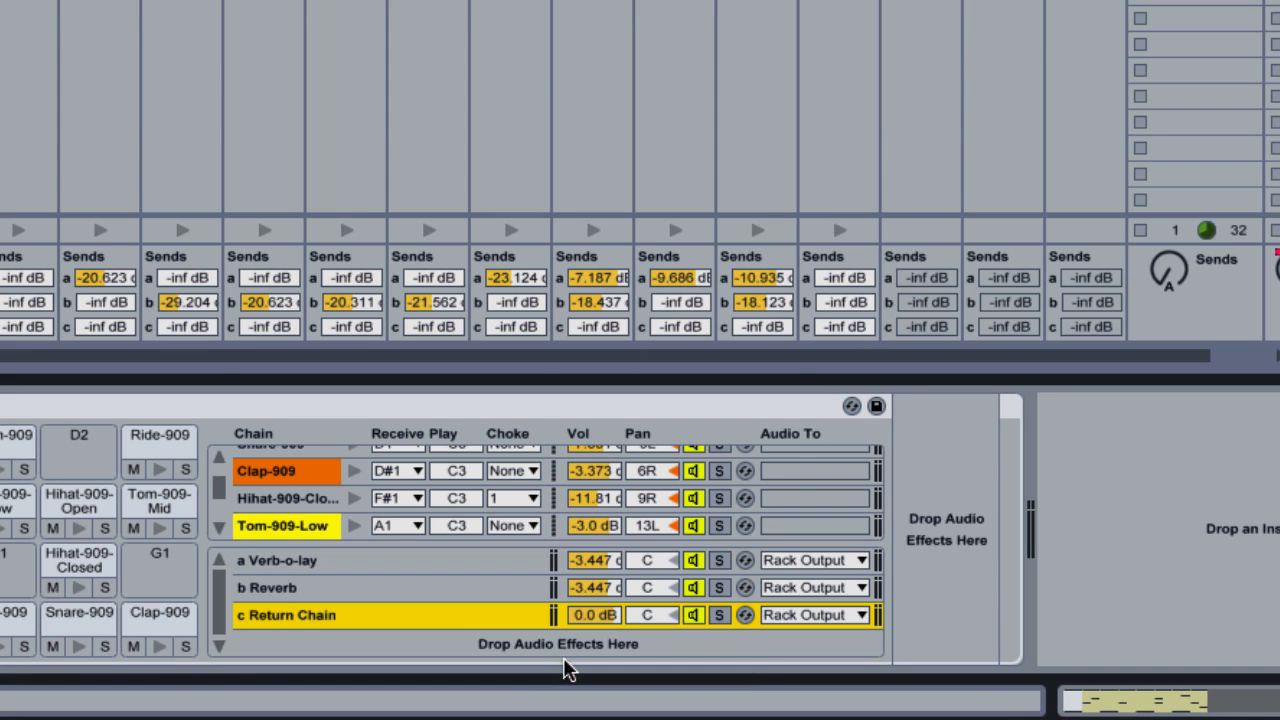
pyautogui.hotkey('ctrl', 'r')
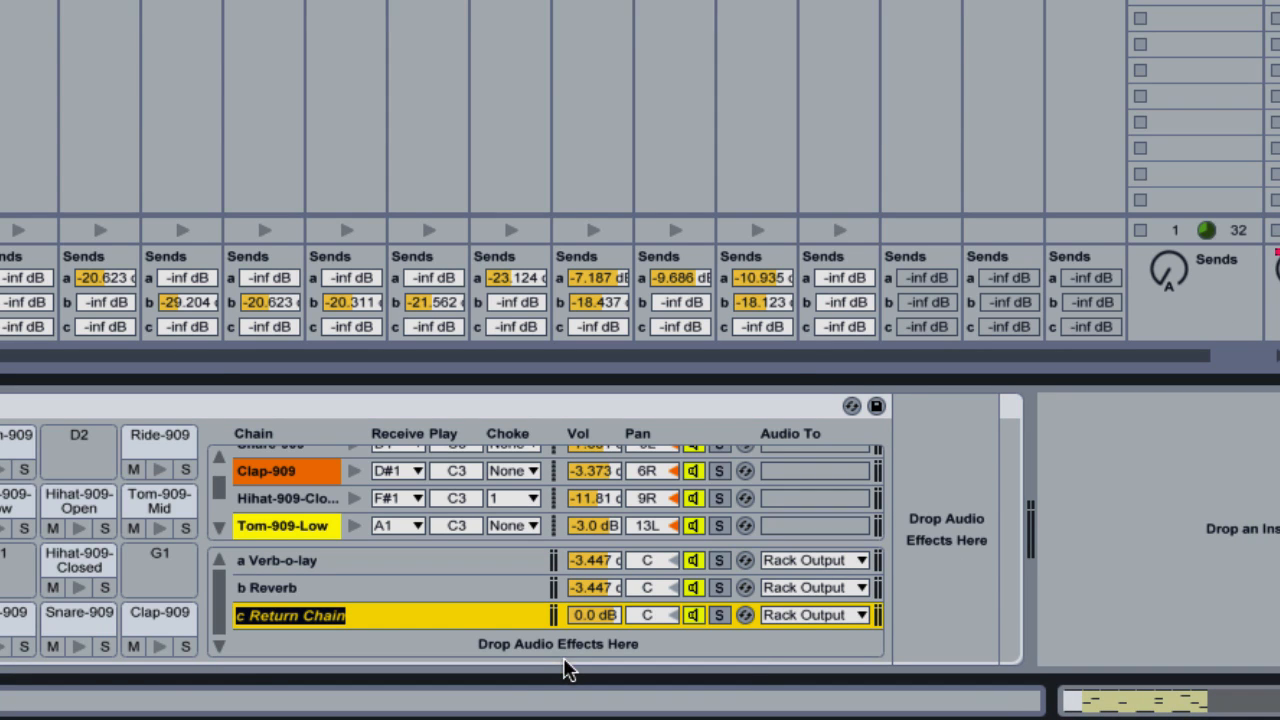
pyautogui.write('Dis')
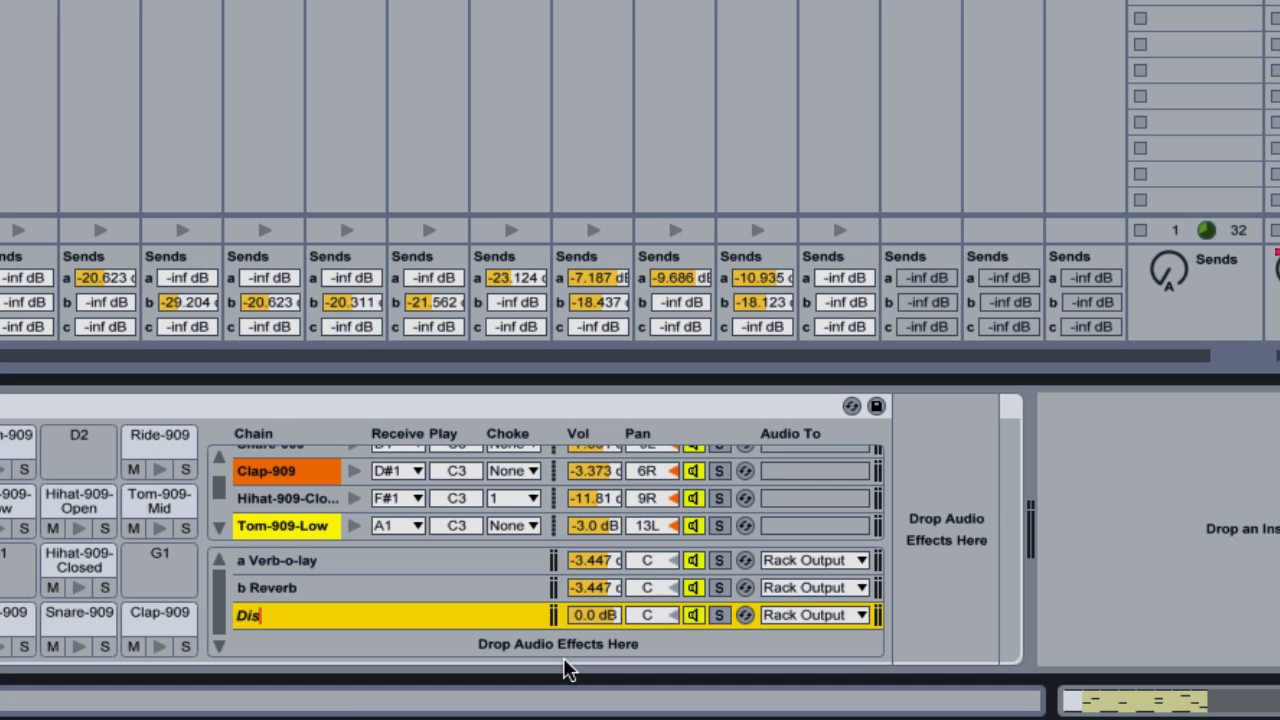
pyautogui.write('t Porg')
pyautogui.press('Return')
pyautogui.click(861, 616)
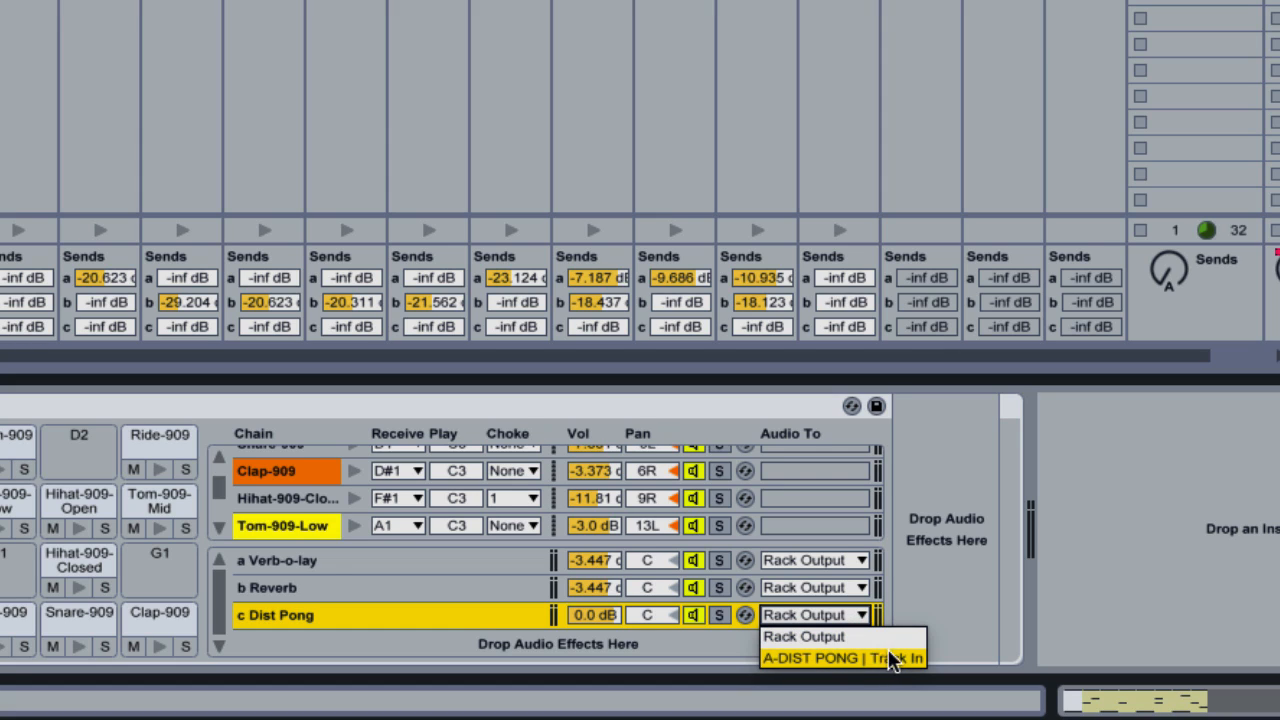
pyautogui.click(836, 658)
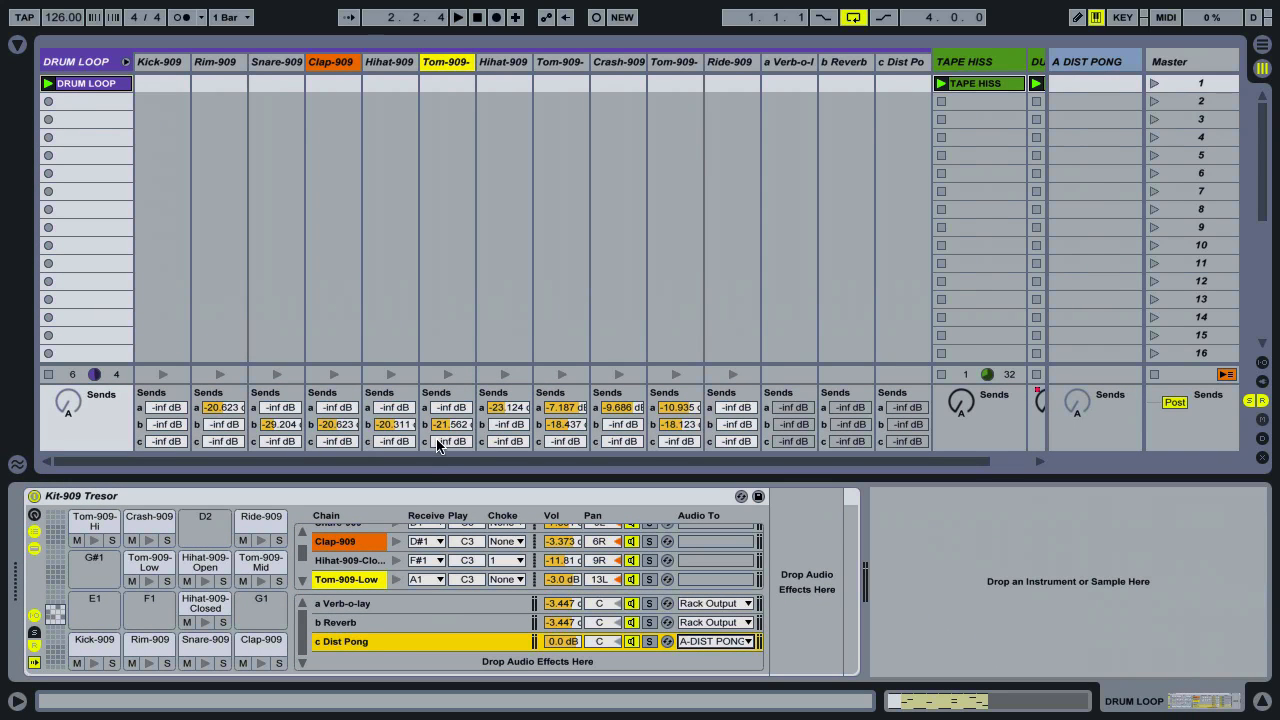
pyautogui.moveTo(329, 441); pyautogui.dragTo(327, 511)
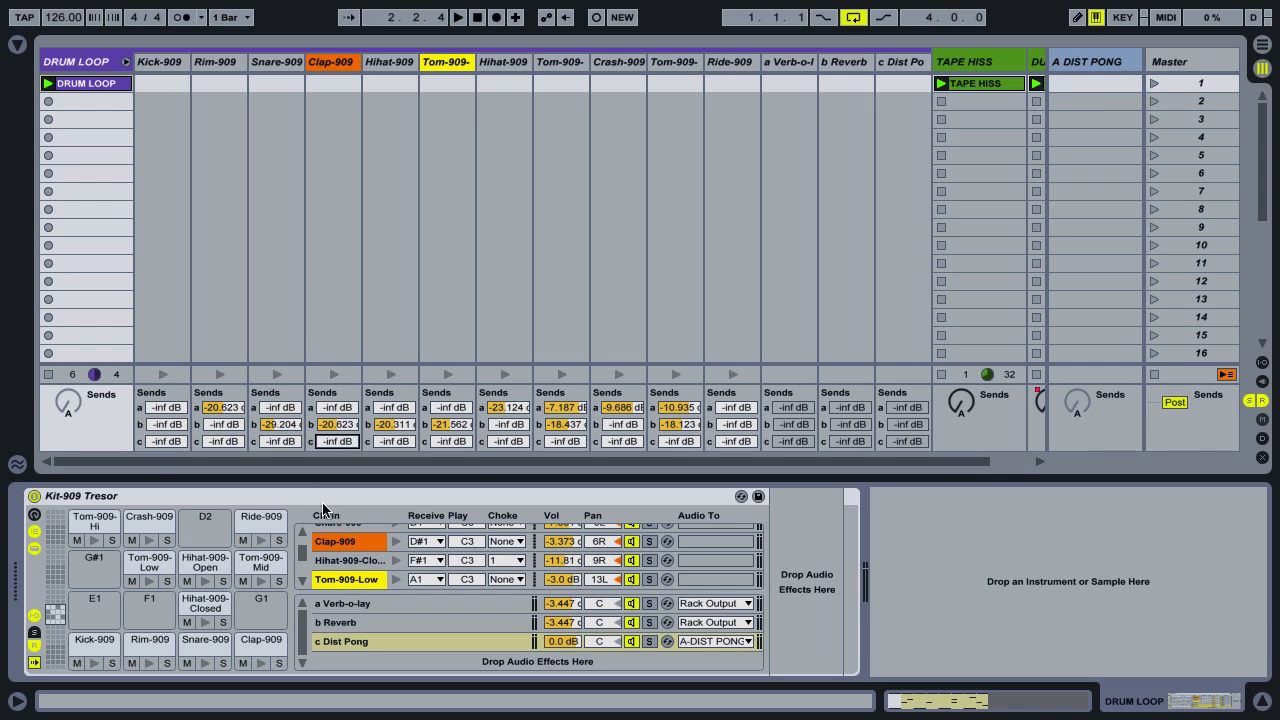
pyautogui.click(334, 645)
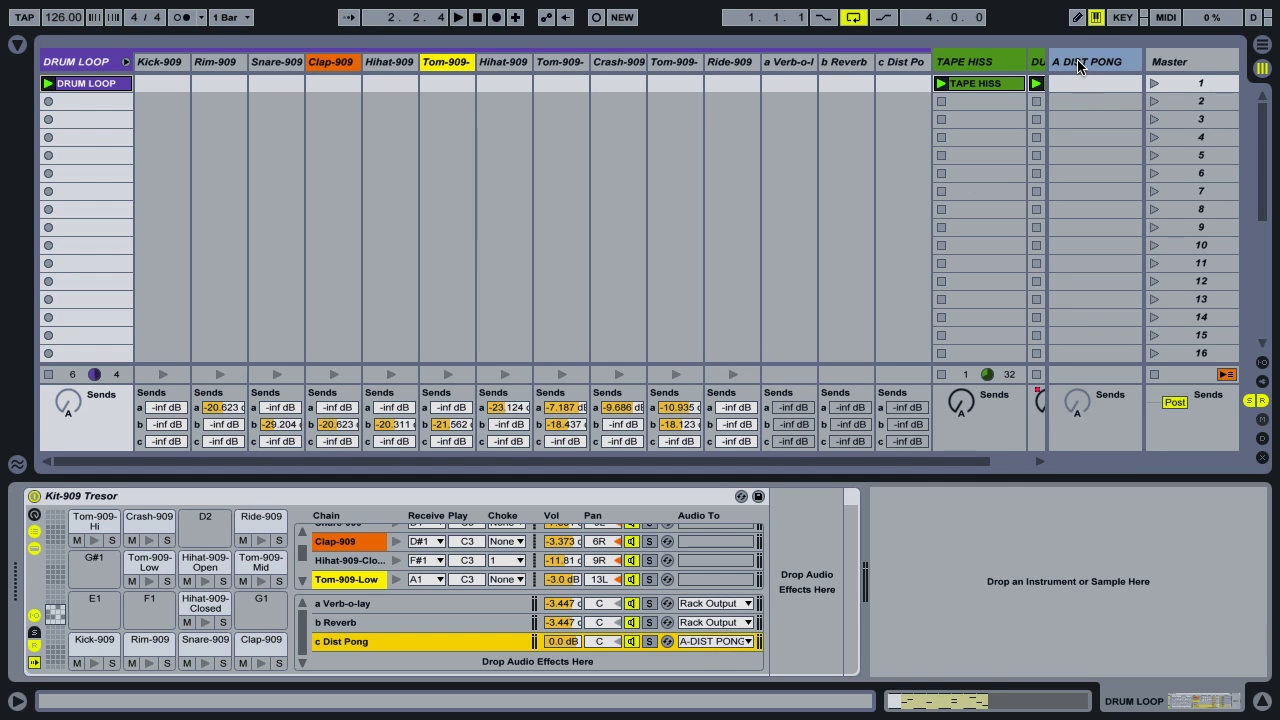
pyautogui.click(1012, 66)
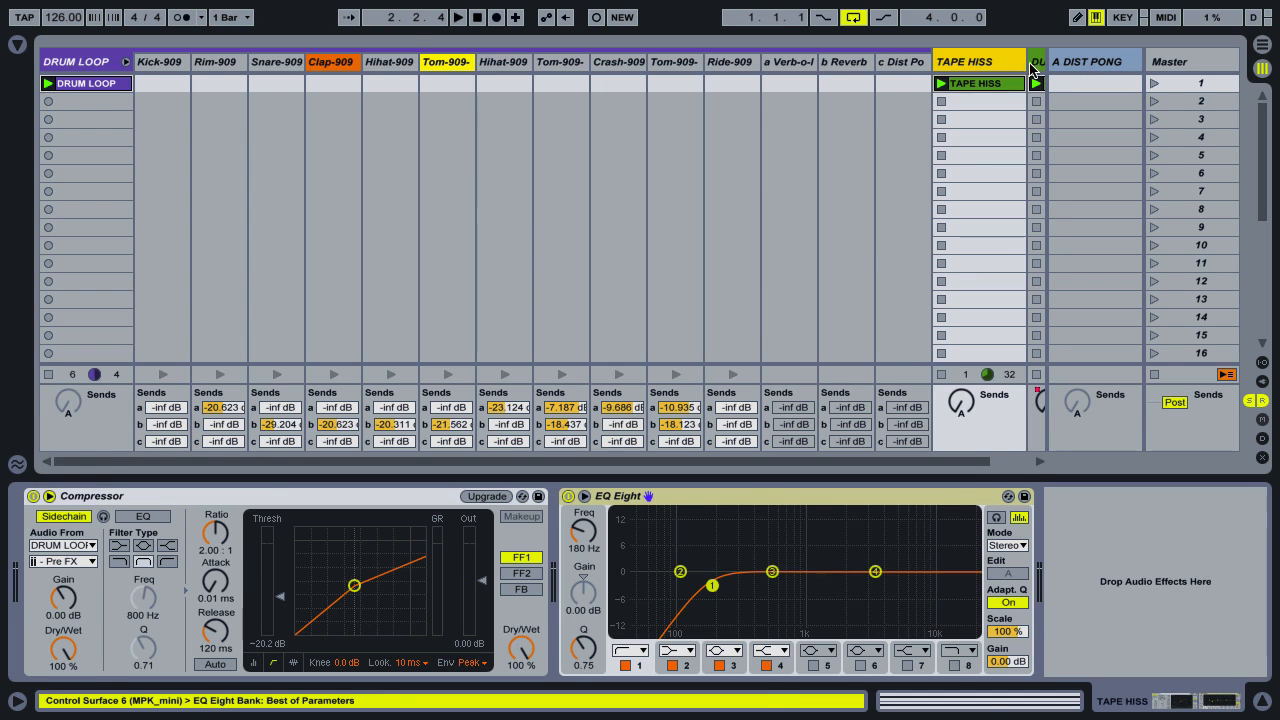
pyautogui.click(1031, 67)
pyautogui.click(54, 61)
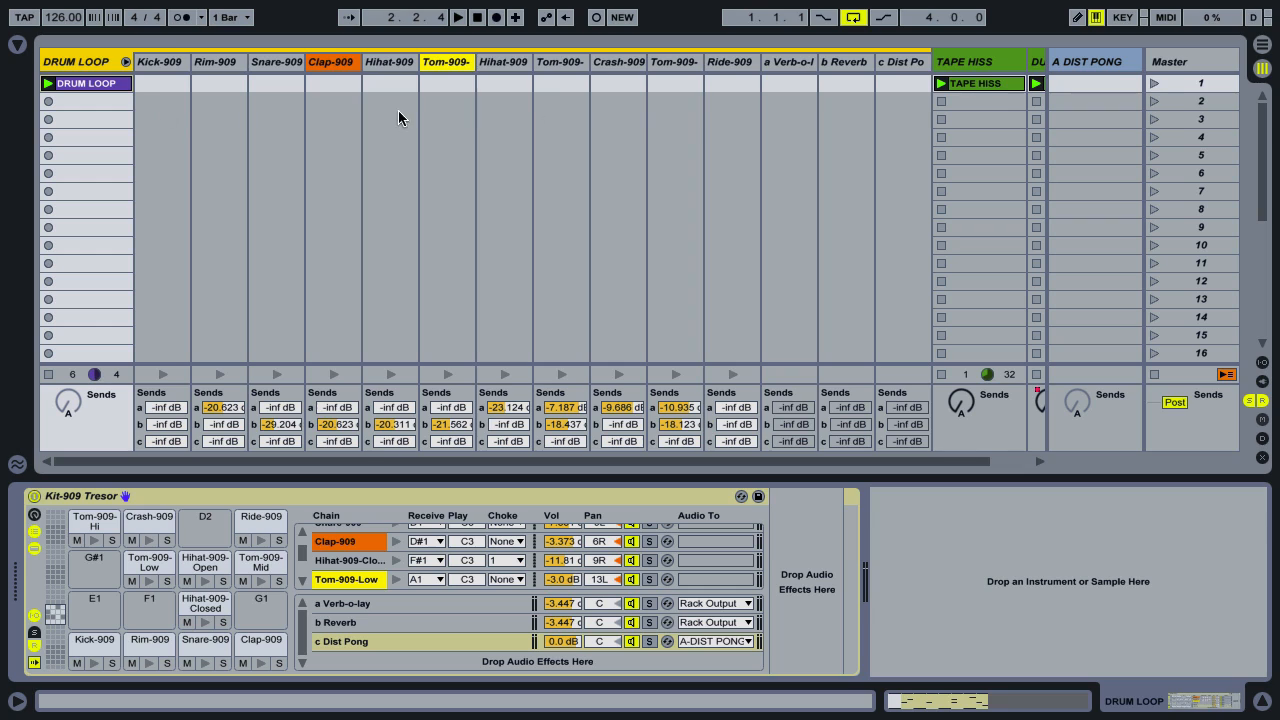
# Step: Play the drum loop without DUB STAB and raise Tom-909-Low's Dist Pong send to about -5.9 dB, leaving Clap-909's at -inf dB
pyautogui.click(1035, 104)
pyautogui.click(47, 85)
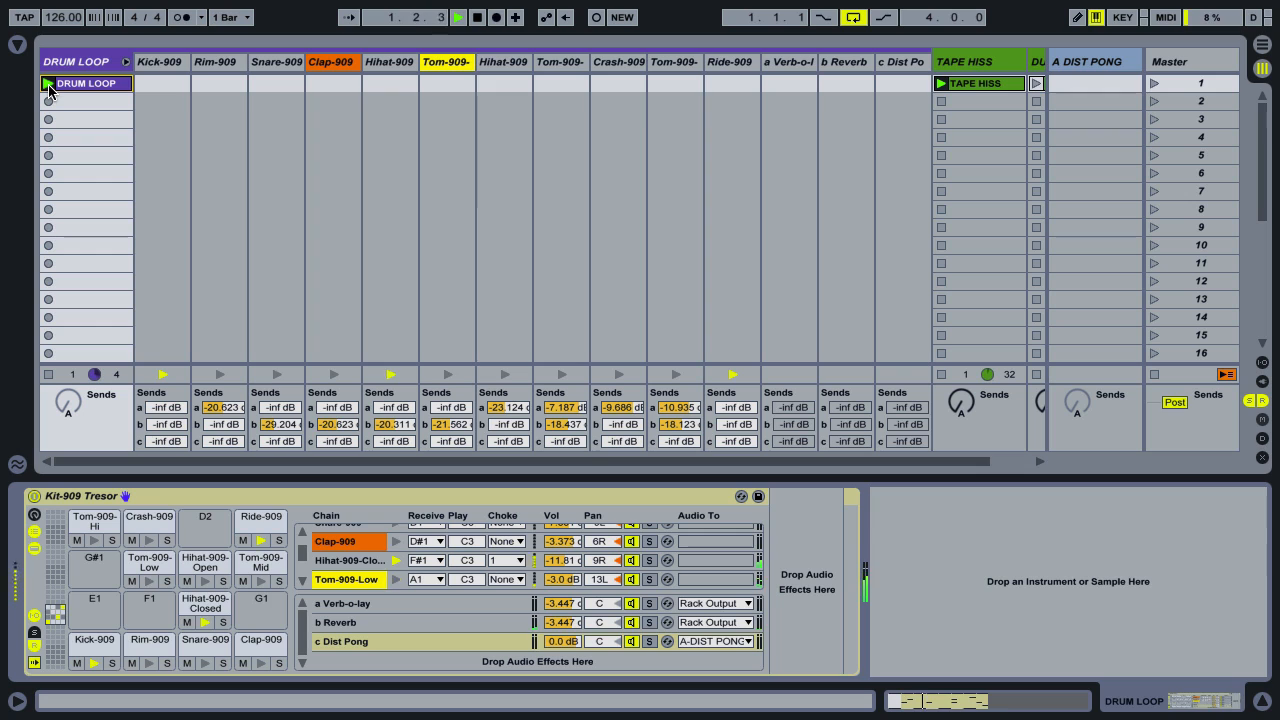
pyautogui.moveTo(449, 442); pyautogui.dragTo(453, 364)
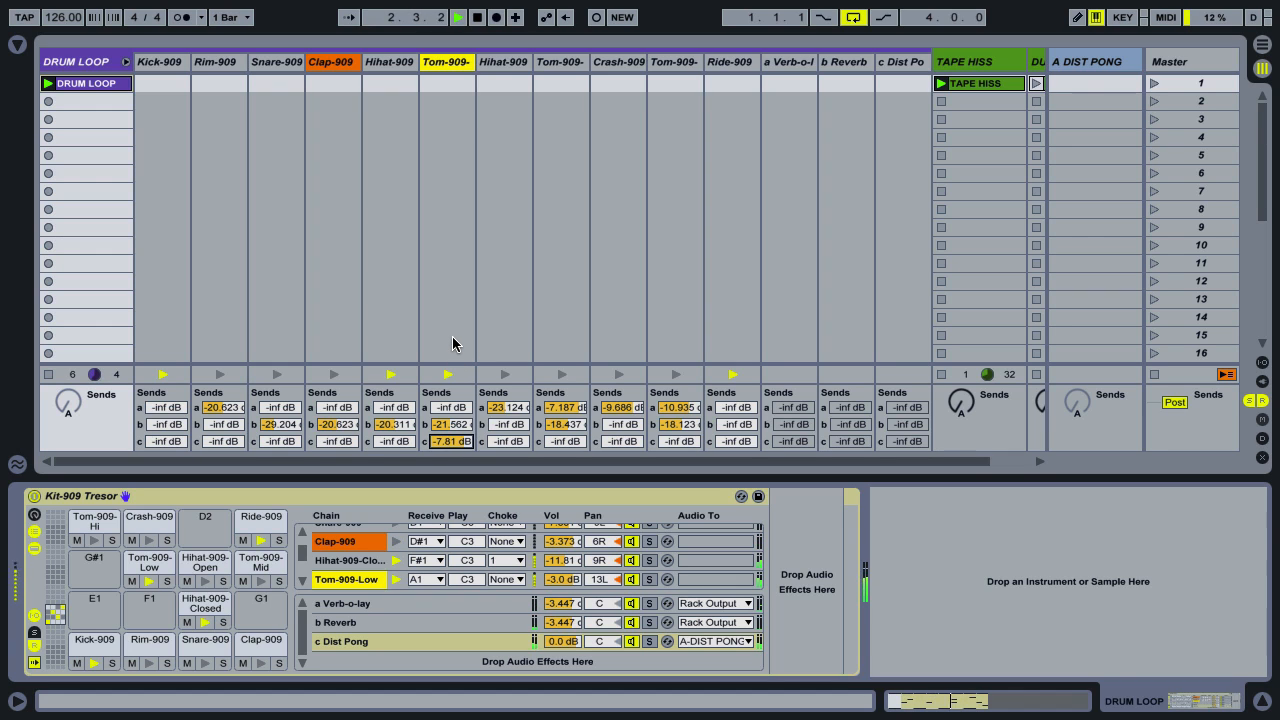
pyautogui.moveTo(345, 444)
pyautogui.mouseDown()
pyautogui.moveTo(334, 340)
pyautogui.moveTo(344, 450)
pyautogui.mouseUp()
pyautogui.click(465, 447)
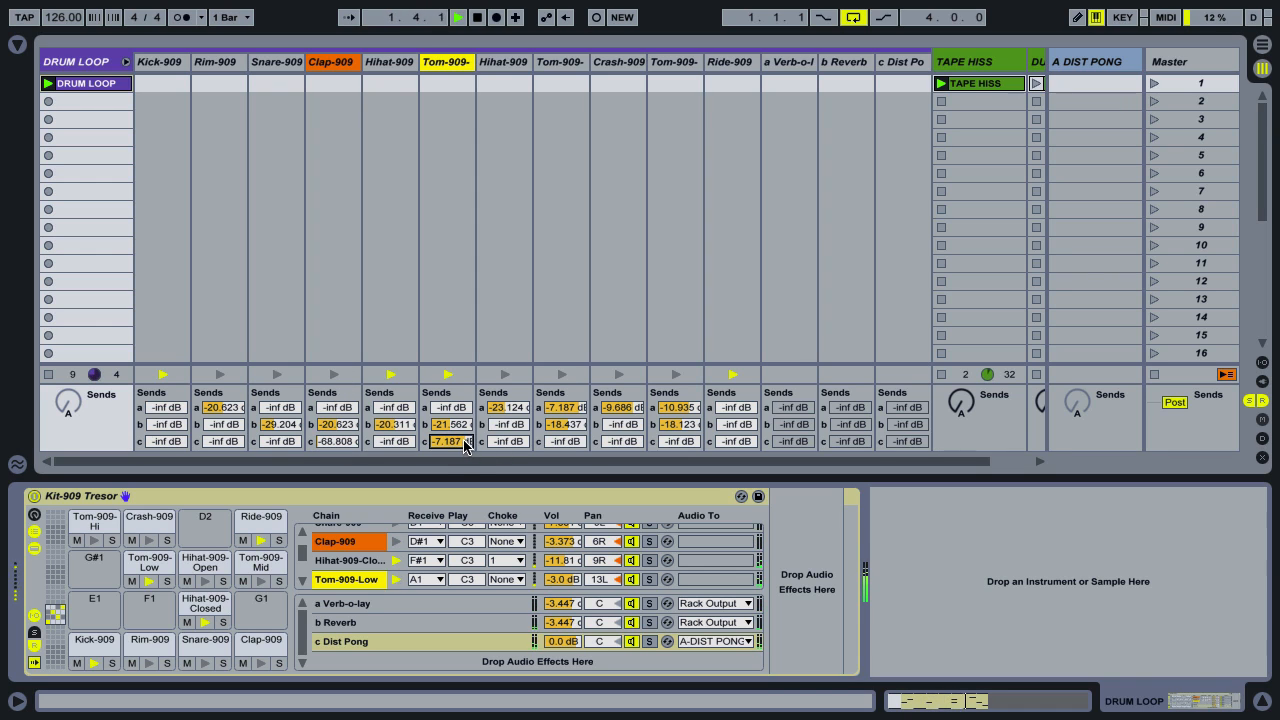
pyautogui.moveTo(347, 441)
pyautogui.mouseDown()
pyautogui.moveTo(335, 345)
pyautogui.moveTo(338, 453)
pyautogui.mouseUp()
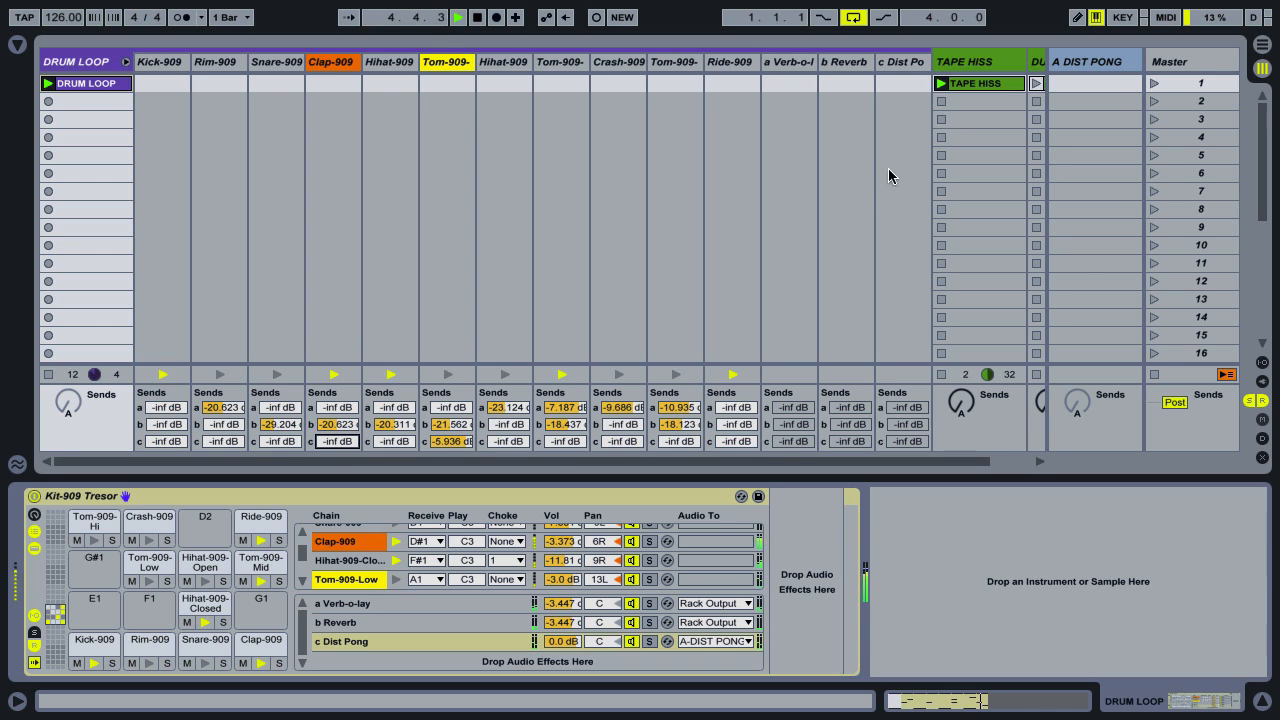
# Step: Raise the A DIST PONG return's Ping Pong Delay feedback to 84% and lower the Tom-909-Low and Clap-909 Dist Pong sends to -inf dB
pyautogui.click(1083, 70)
pyautogui.moveTo(56, 649); pyautogui.dragTo(60, 598)
pyautogui.moveTo(455, 443); pyautogui.dragTo(410, 630)
pyautogui.moveTo(323, 441)
pyautogui.mouseDown()
pyautogui.moveTo(321, 359)
pyautogui.moveTo(327, 462)
pyautogui.mouseUp()
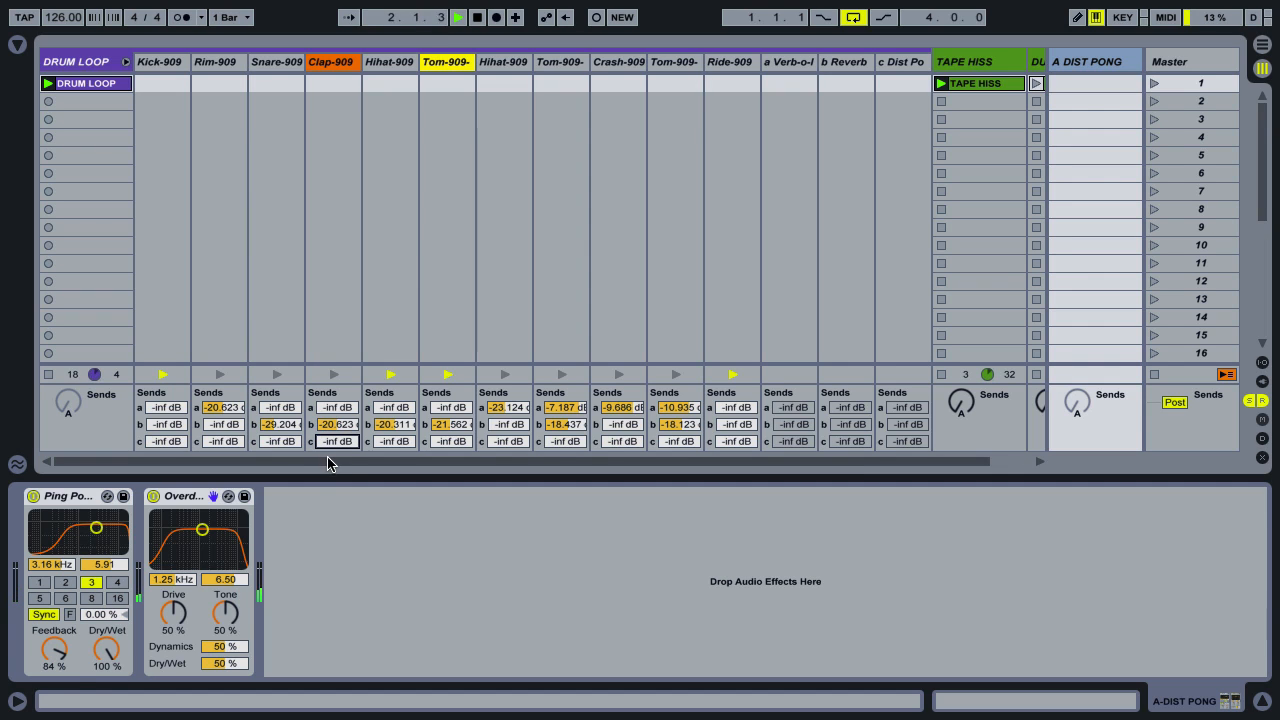
# Step: Reduce the Ping Pong Delay feedback to 35% and stop playback
pyautogui.moveTo(57, 659); pyautogui.dragTo(76, 716)
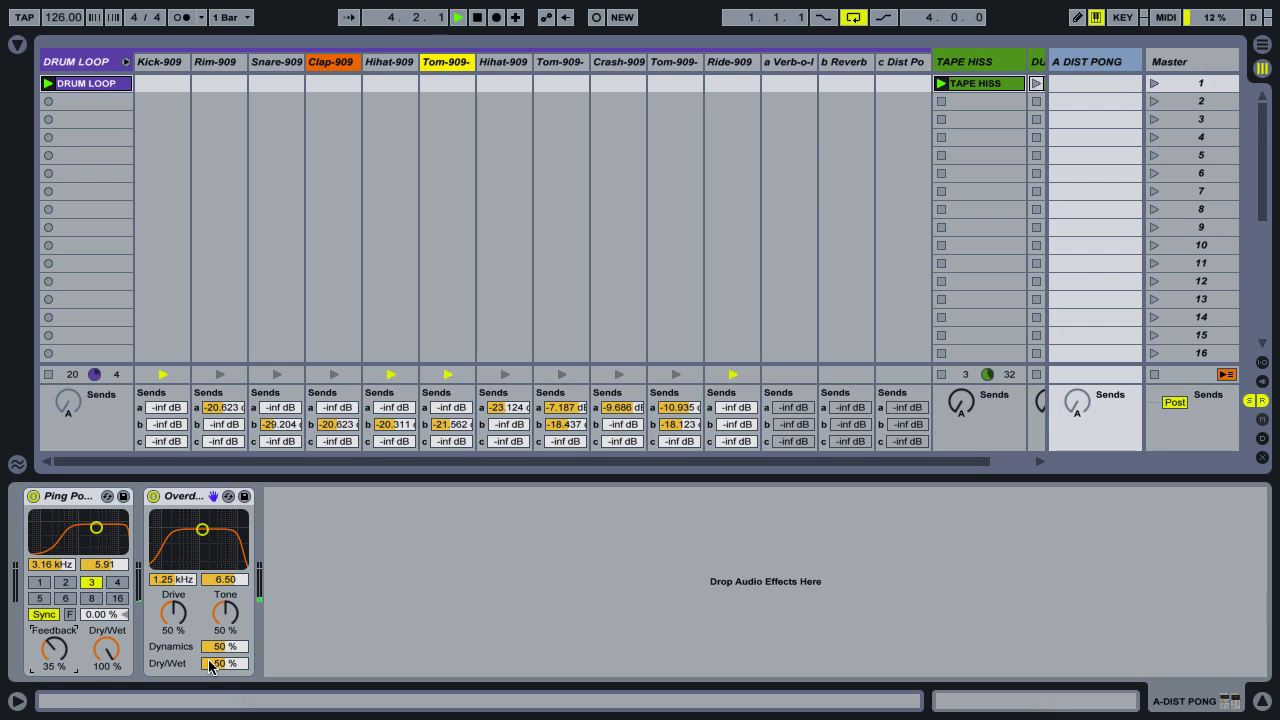
pyautogui.press('space')
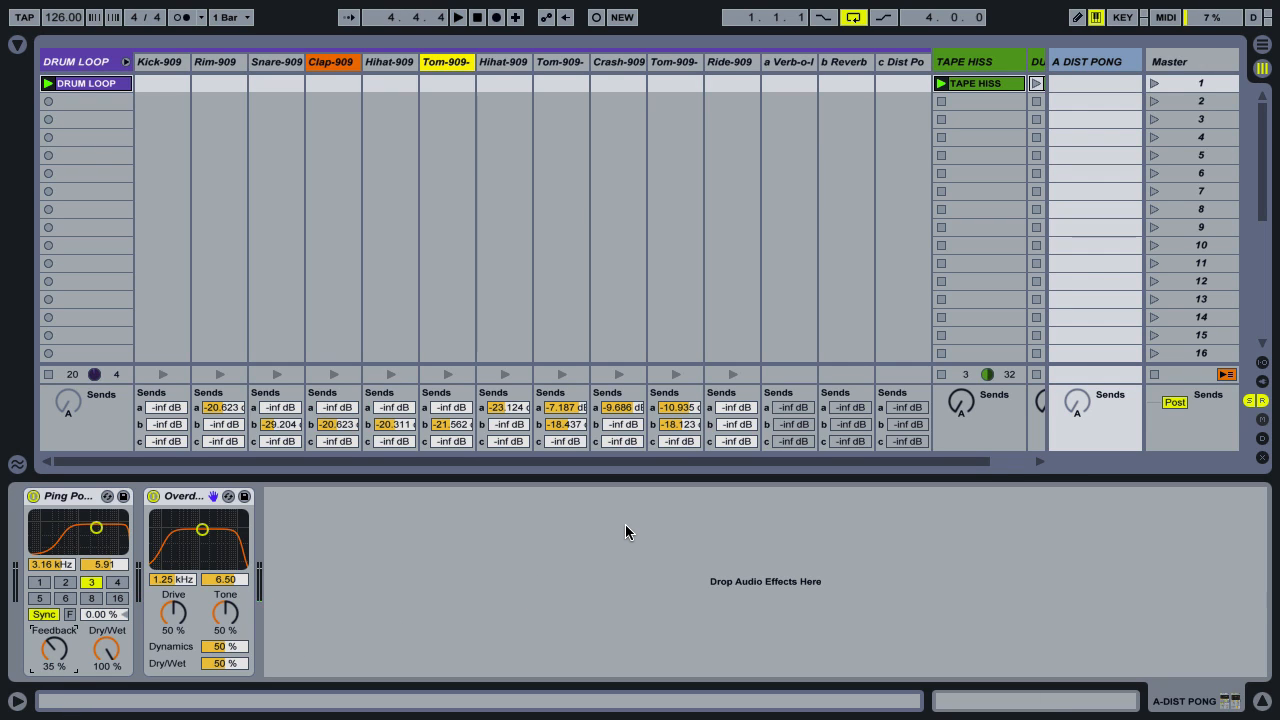